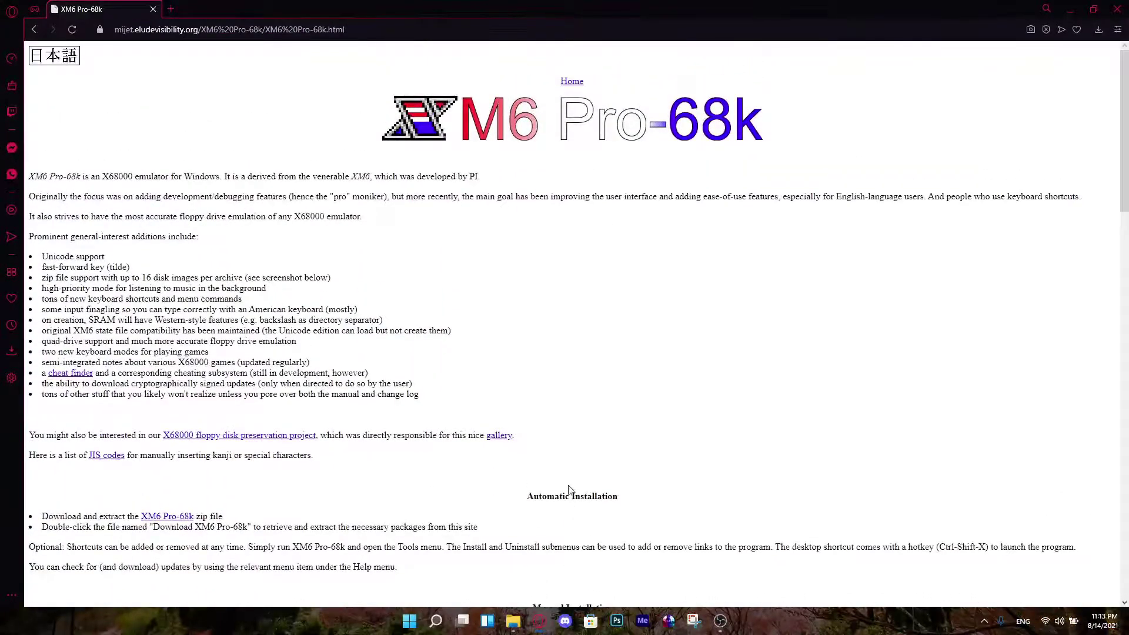
Look through the XM6 Pro-68k page for the emulator's features, automatic and manual installation instructions, and screenshots
scroll(398, 271, down, 7)
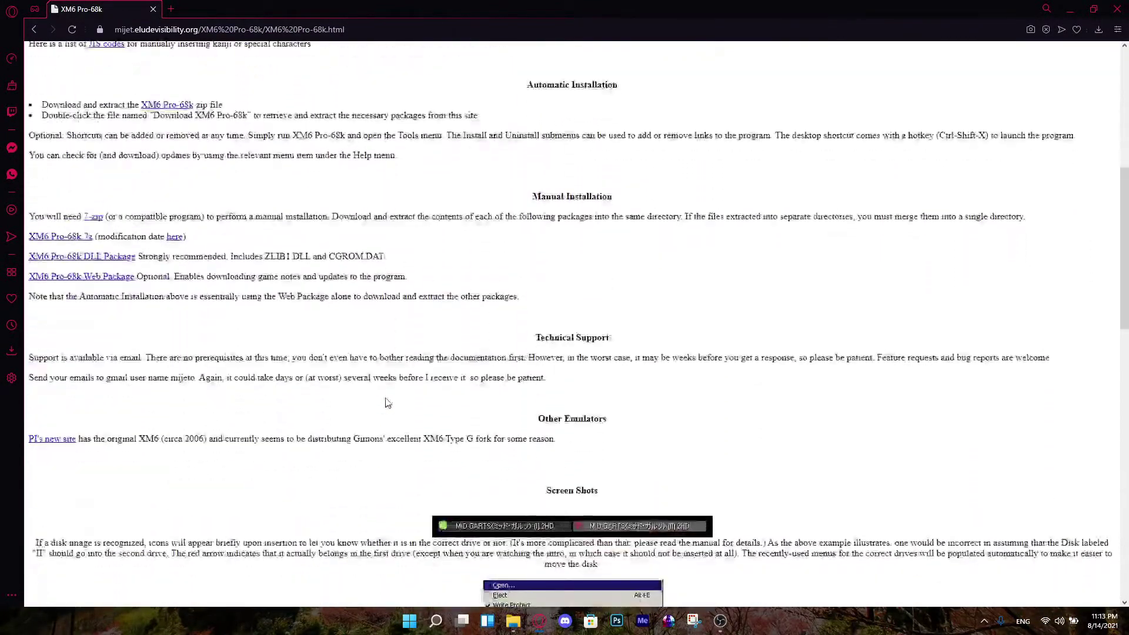
scroll(387, 403, up, 2)
scroll(388, 402, up, 1)
scroll(470, 401, down, 10)
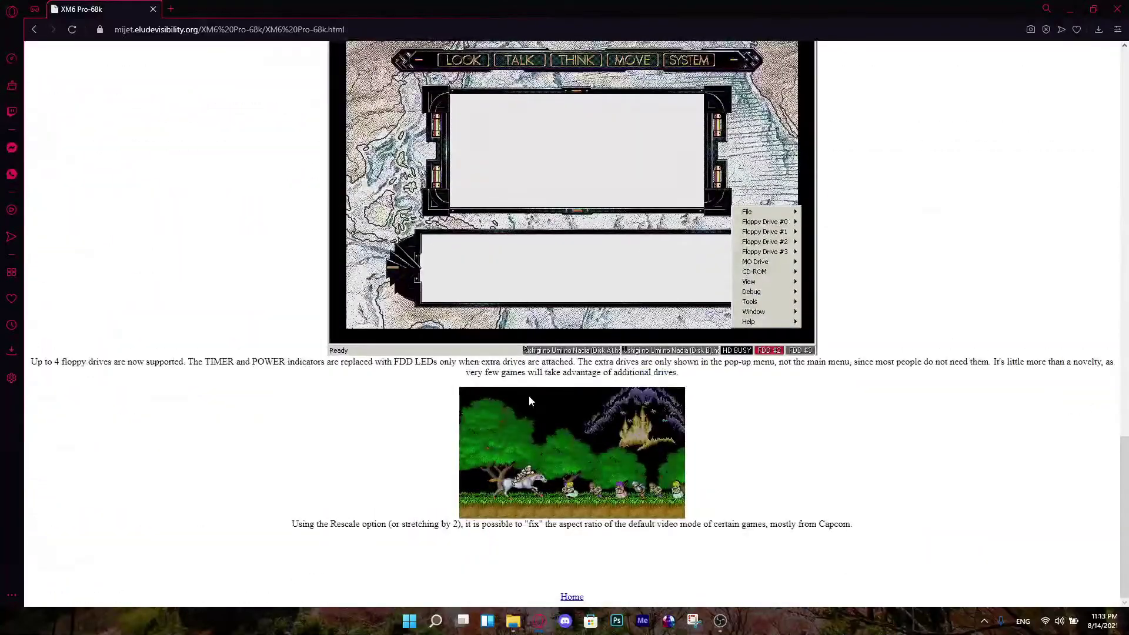
scroll(566, 403, up, 10)
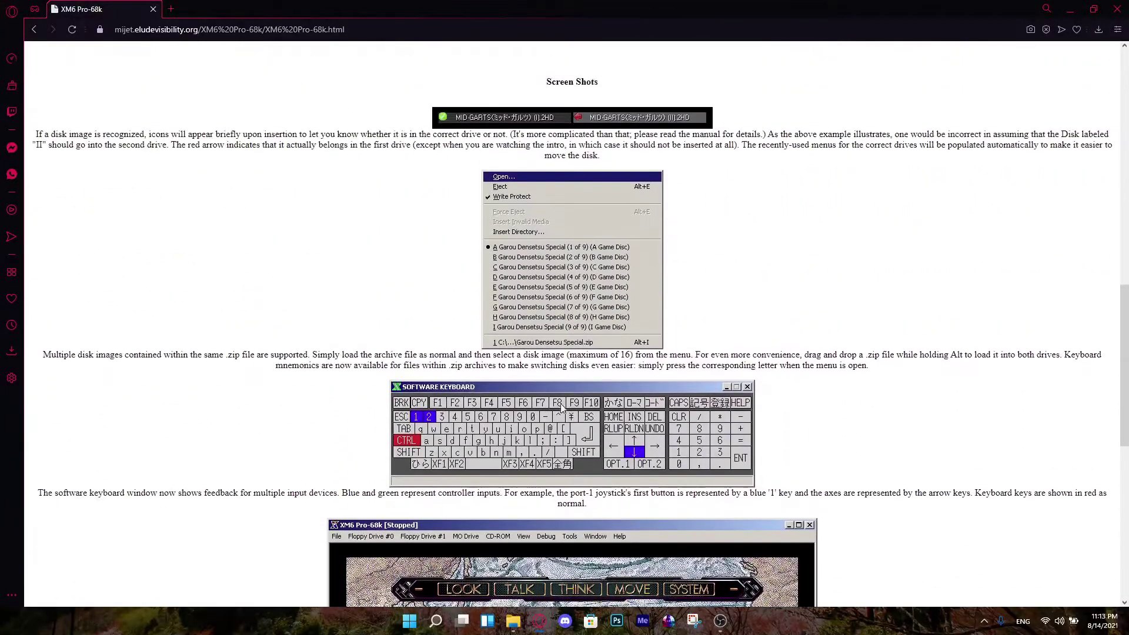
scroll(548, 413, up, 5)
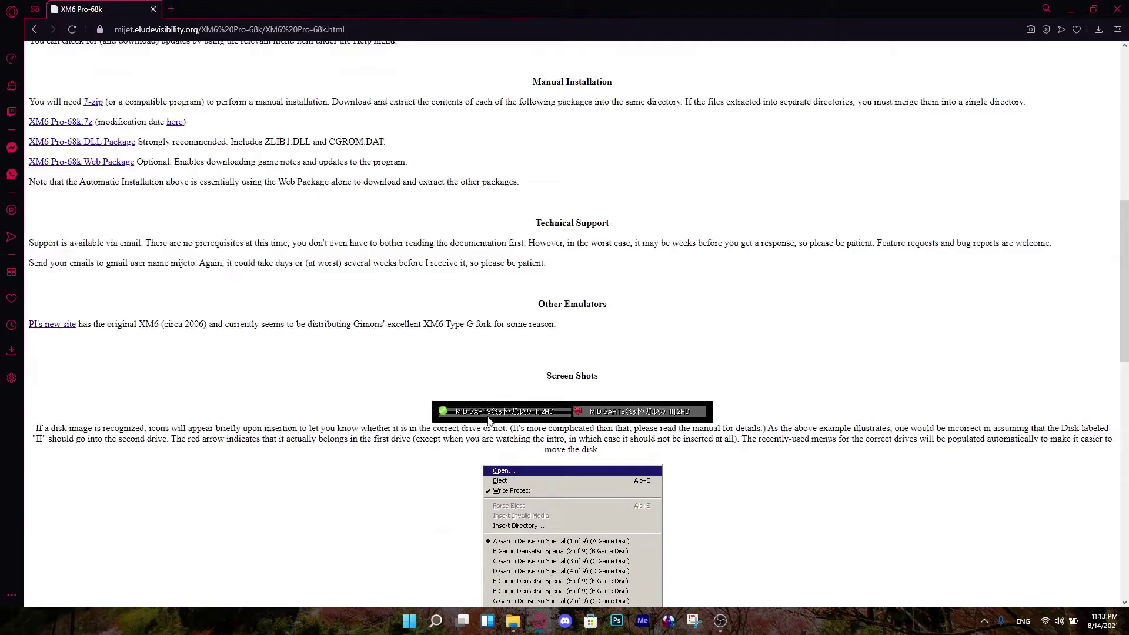
scroll(551, 419, up, 5)
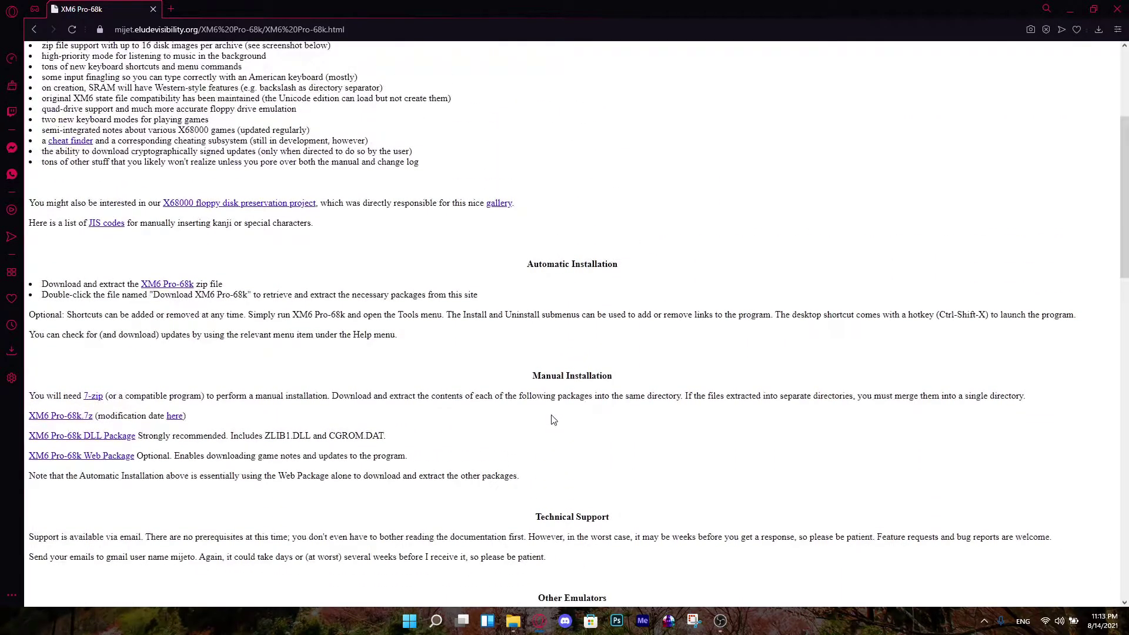
scroll(555, 419, up, 1)
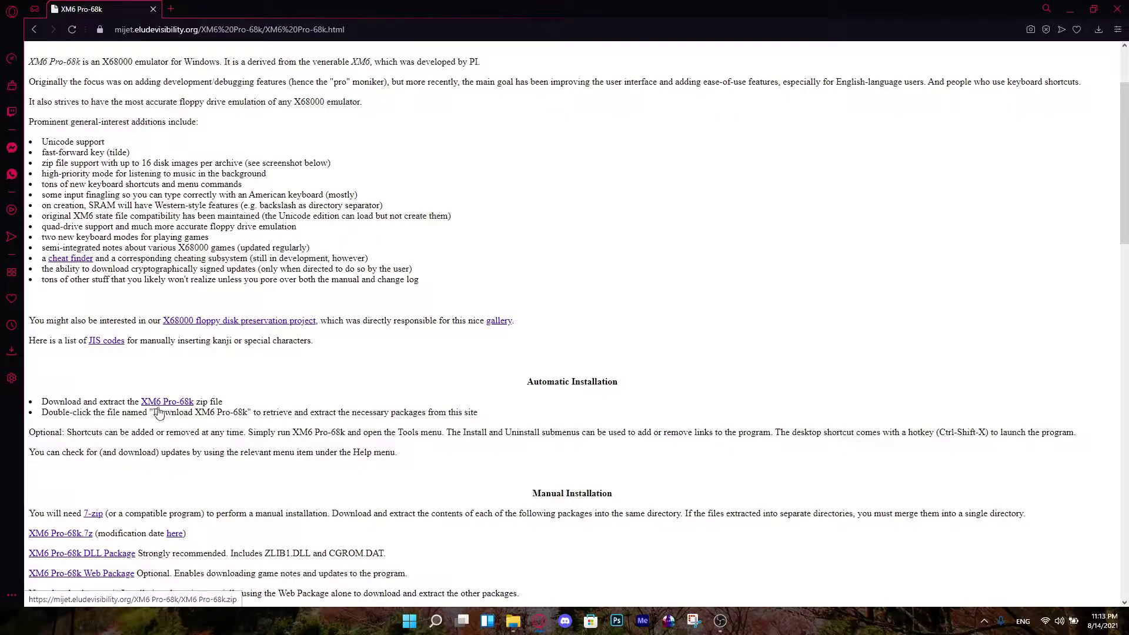
drag(262, 404, 309, 410)
click(309, 410)
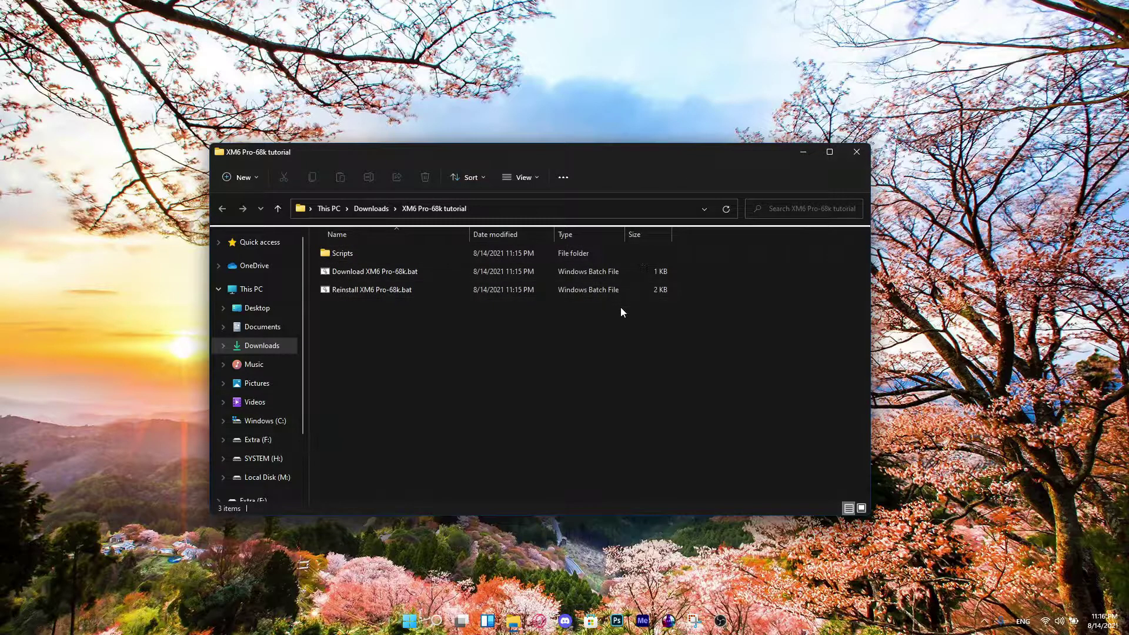
In File Explorer, inspect the contents of the extracted Scripts folder and return to the XM6 Pro-68k tutorial folder
double_click(582, 252)
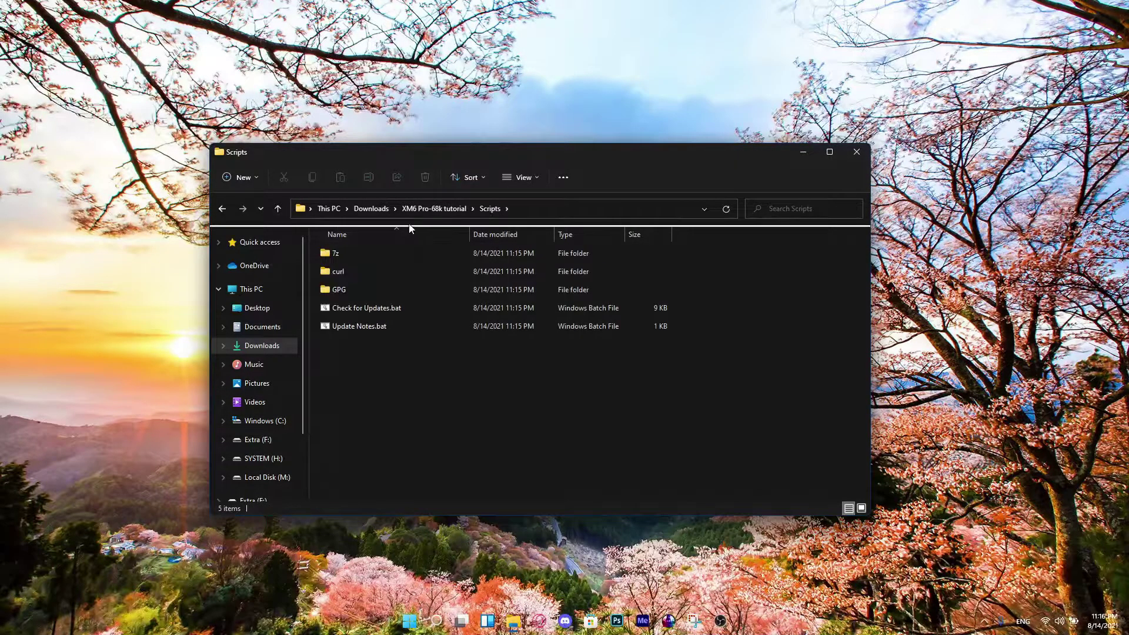
click(439, 210)
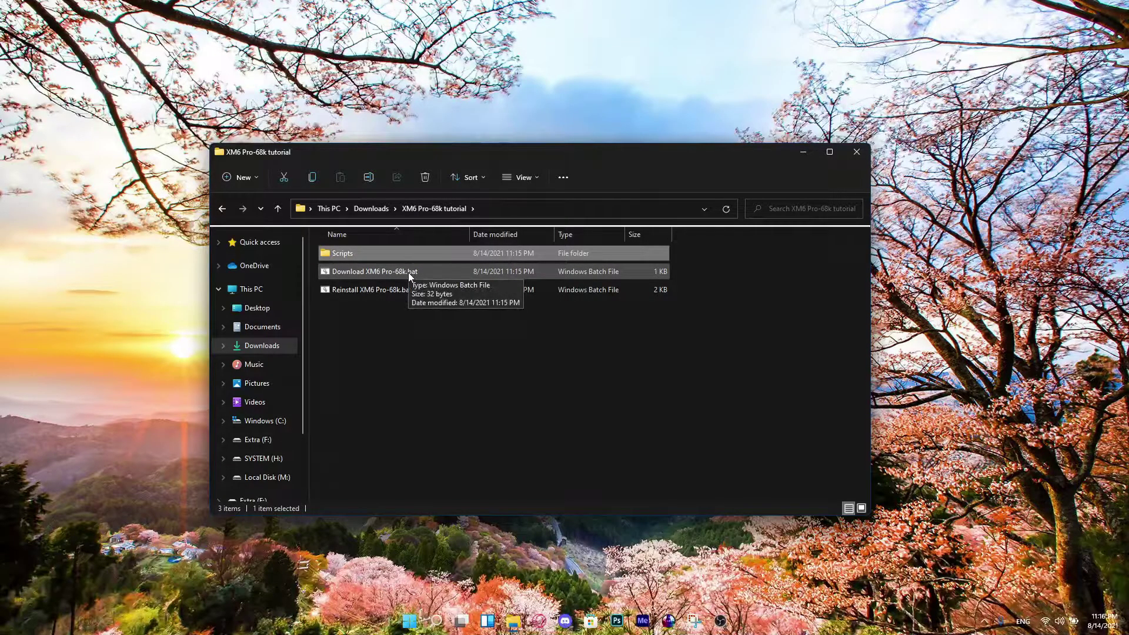
click(771, 337)
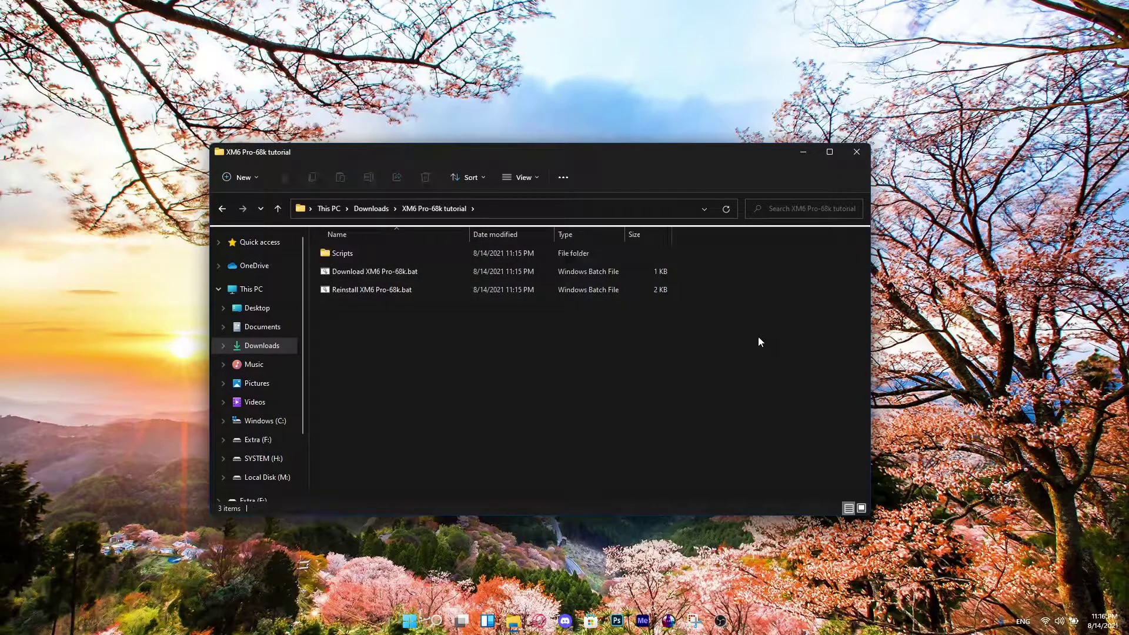
Run Download XM6 Pro-68k.bat past the SmartScreen block, let it download and install the packages, and launch the emulator
double_click(634, 272)
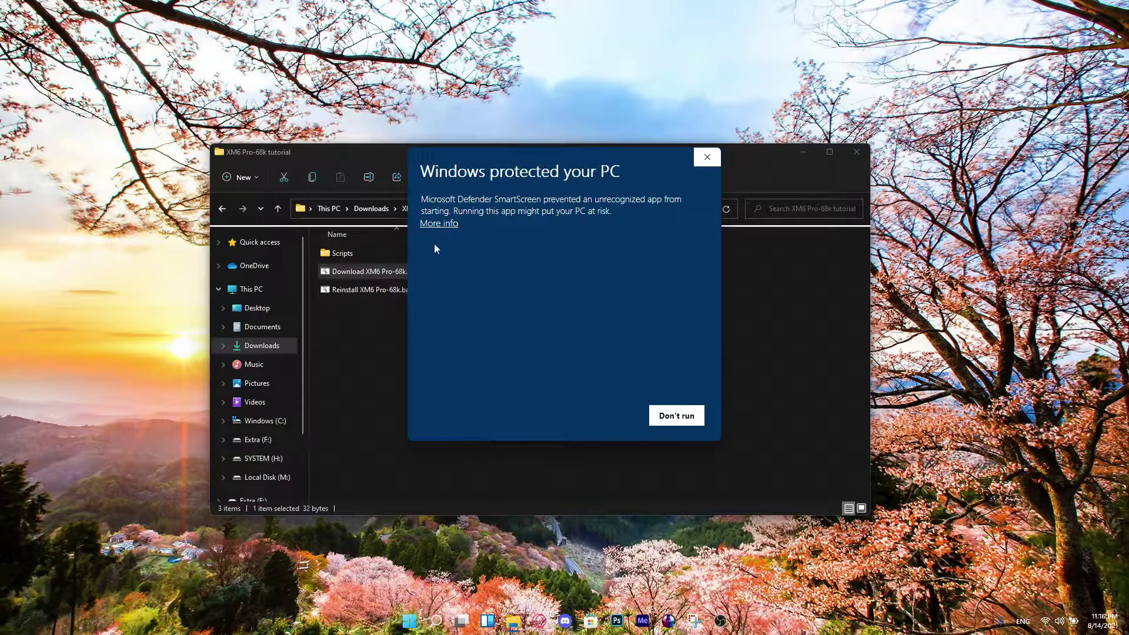
click(442, 223)
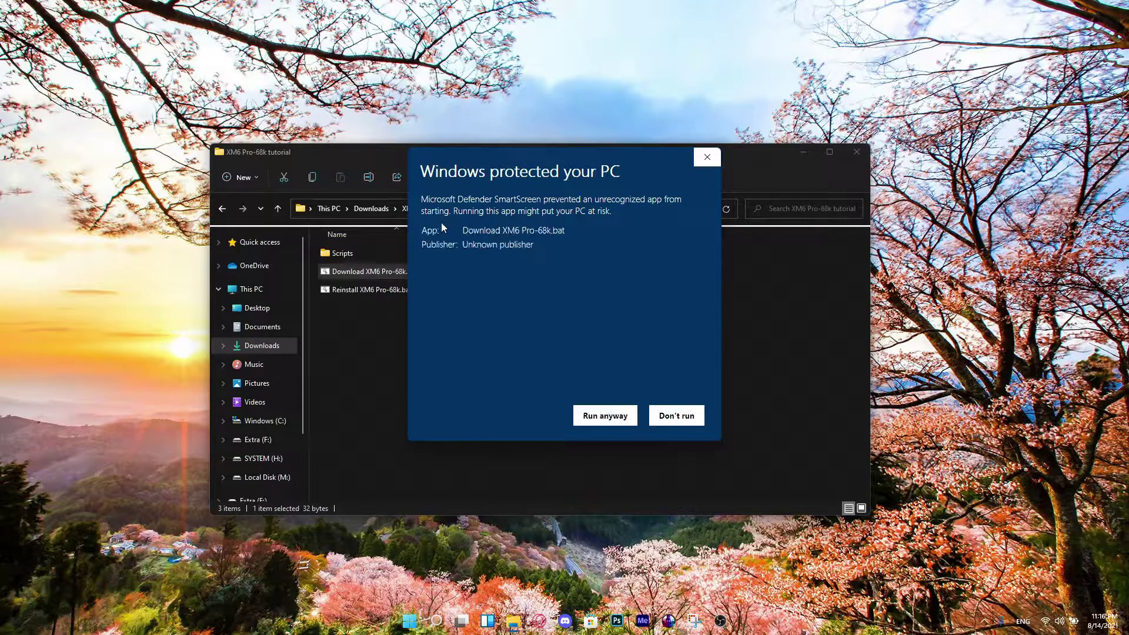
click(605, 416)
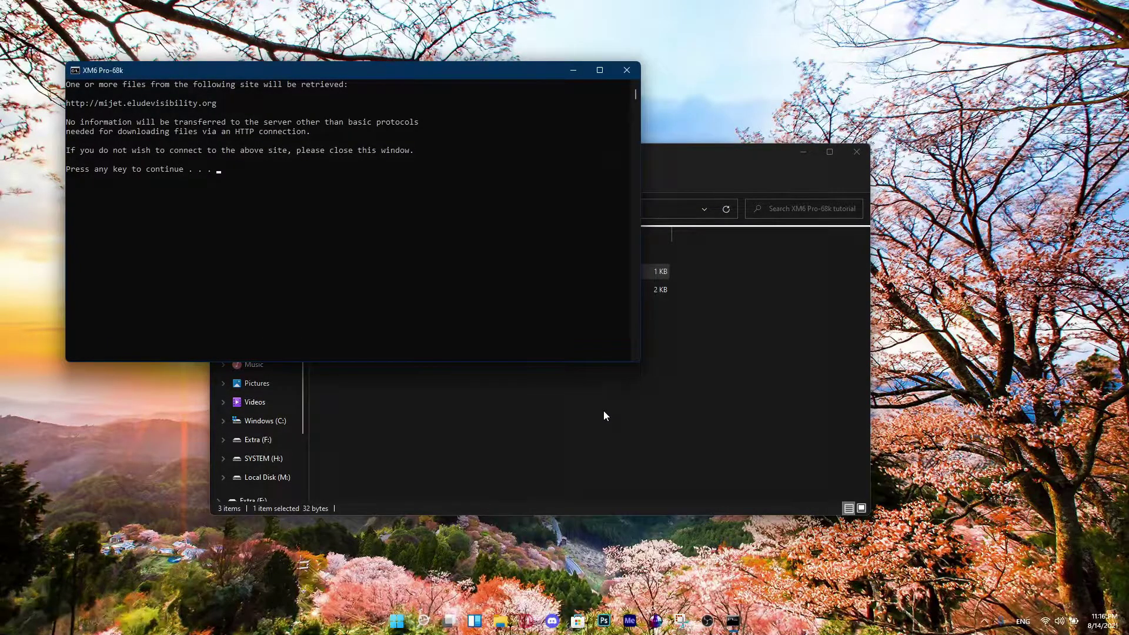
key(Return)
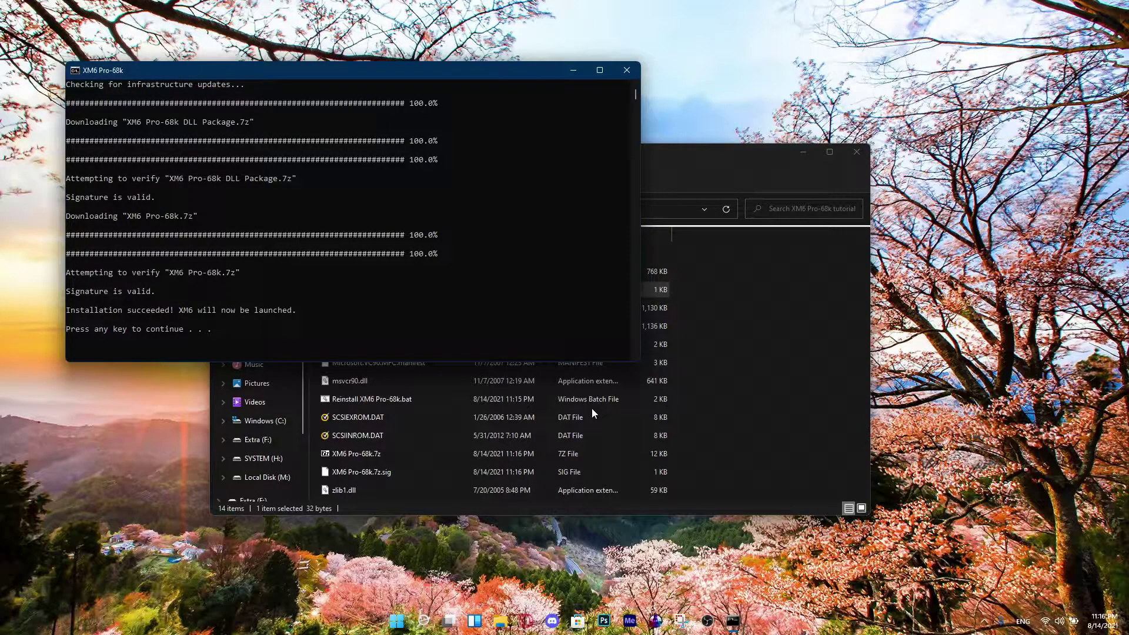
key(Return)
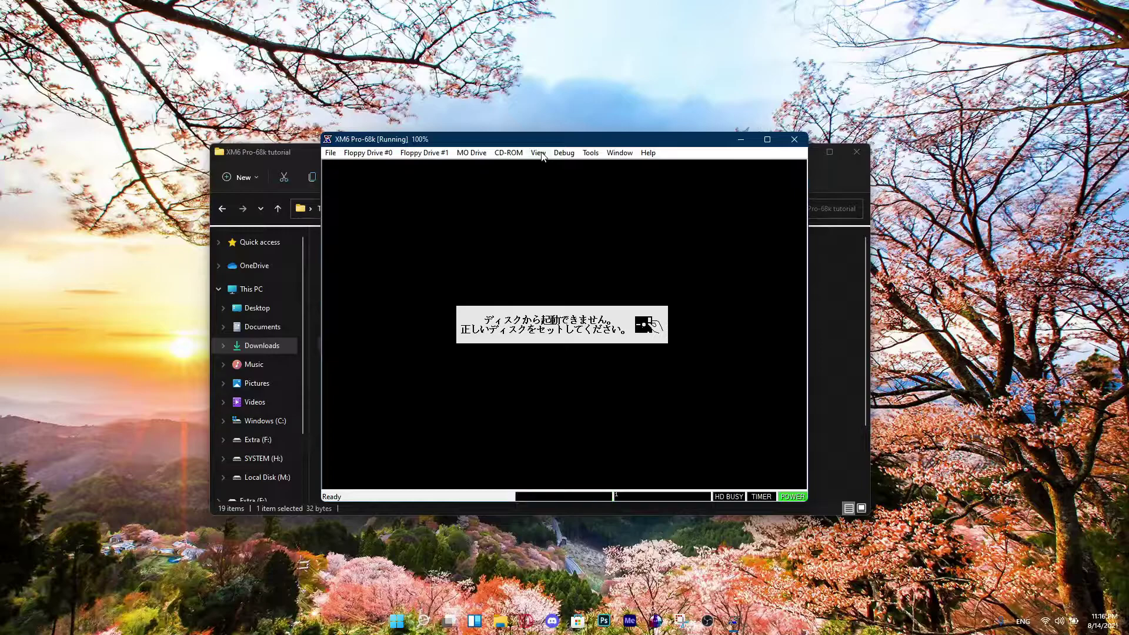
Set the emulator's sound sample rate to 44.1kHz in the options
click(508, 154)
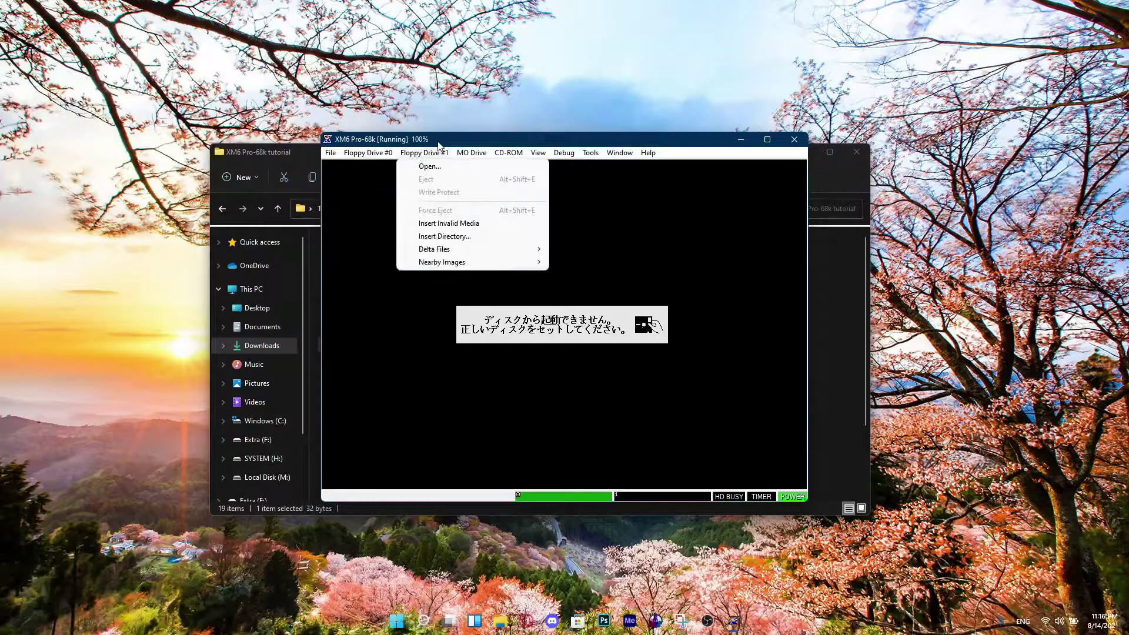
mouse_move(588, 155)
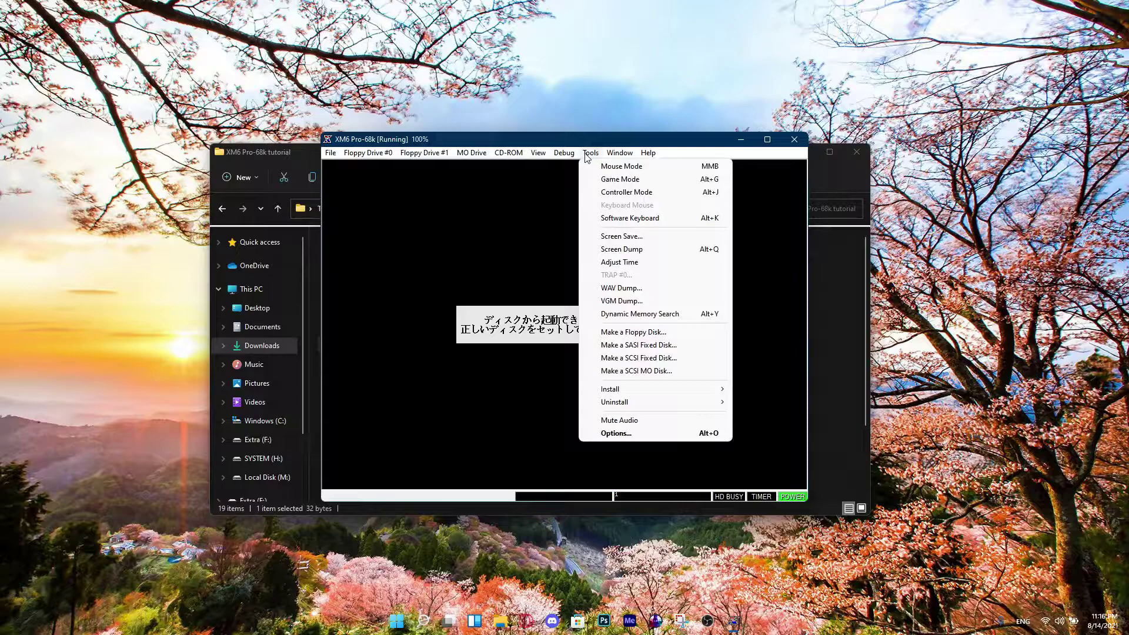
mouse_move(525, 156)
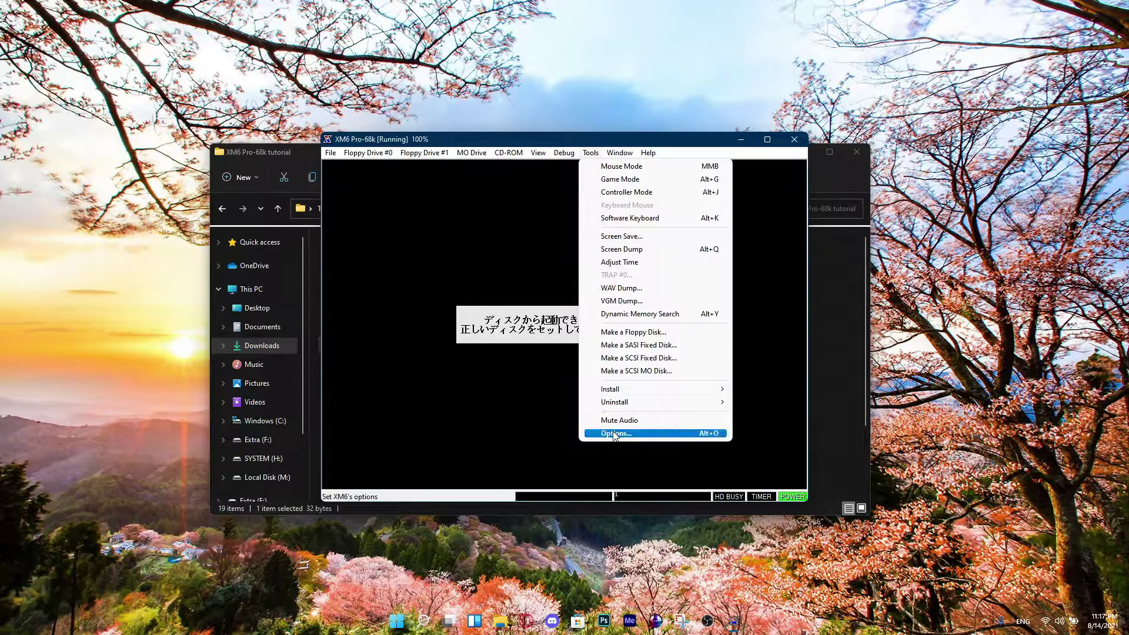
click(613, 433)
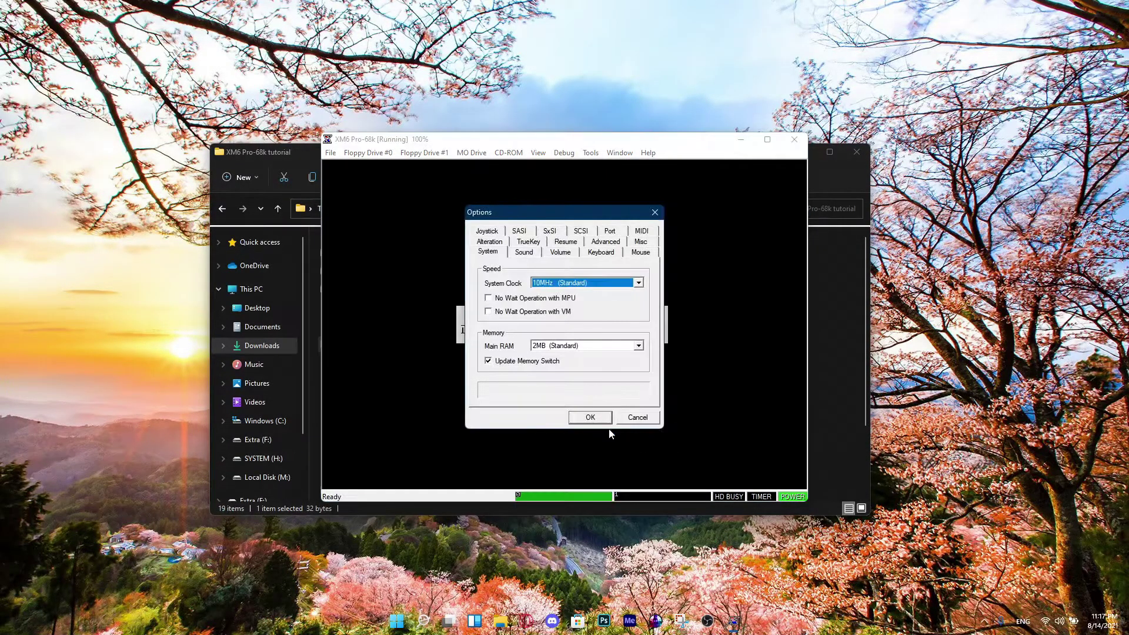
click(528, 254)
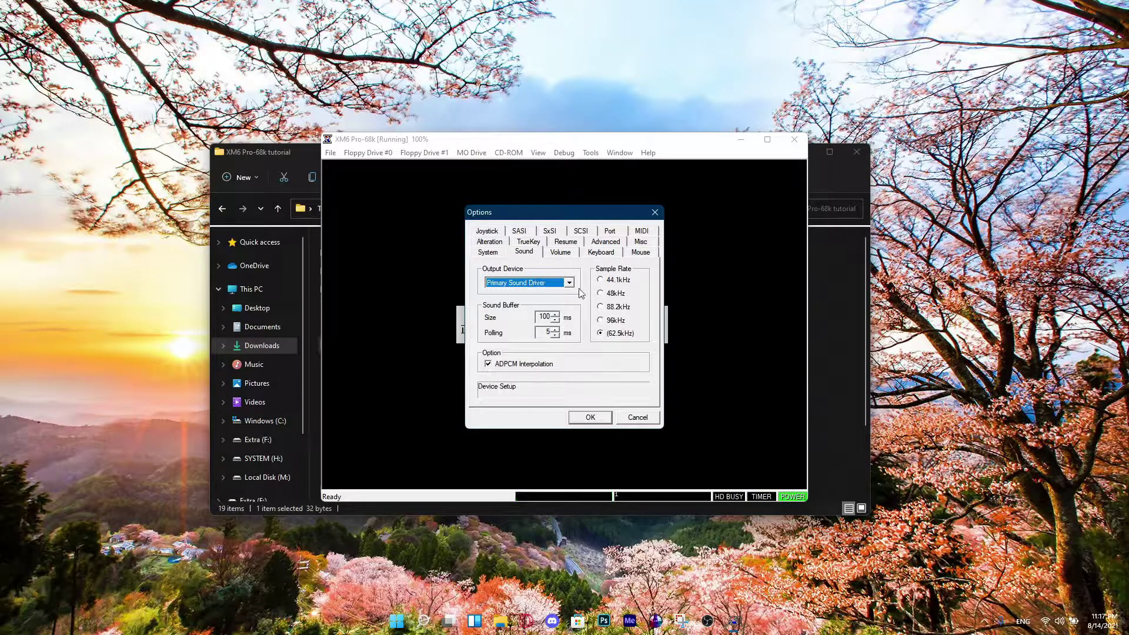
mouse_move(600, 282)
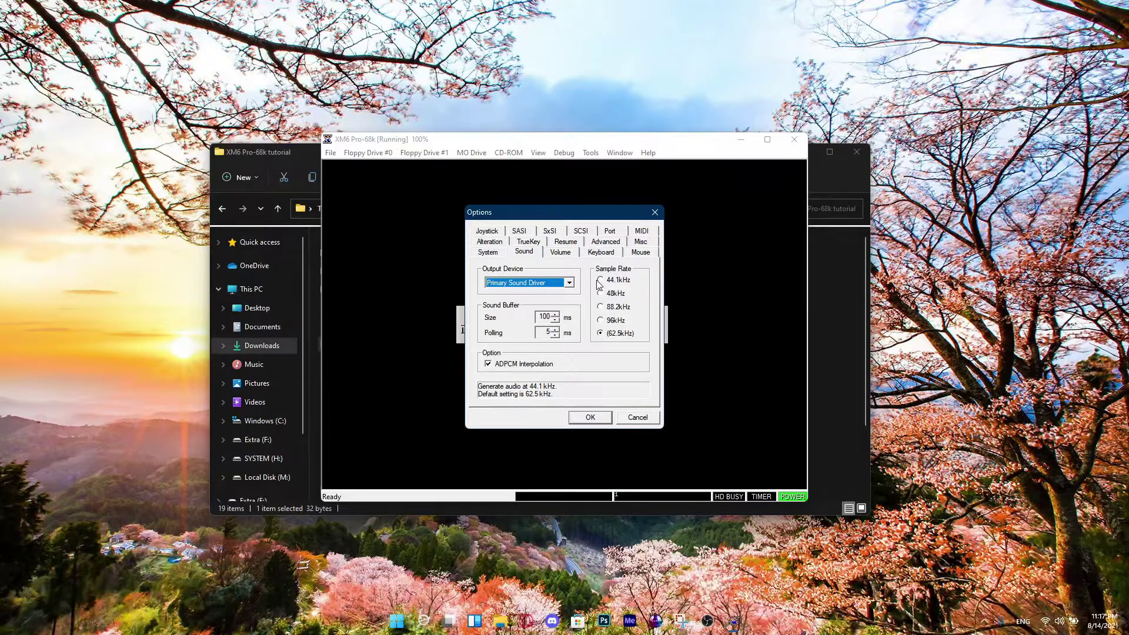
click(600, 281)
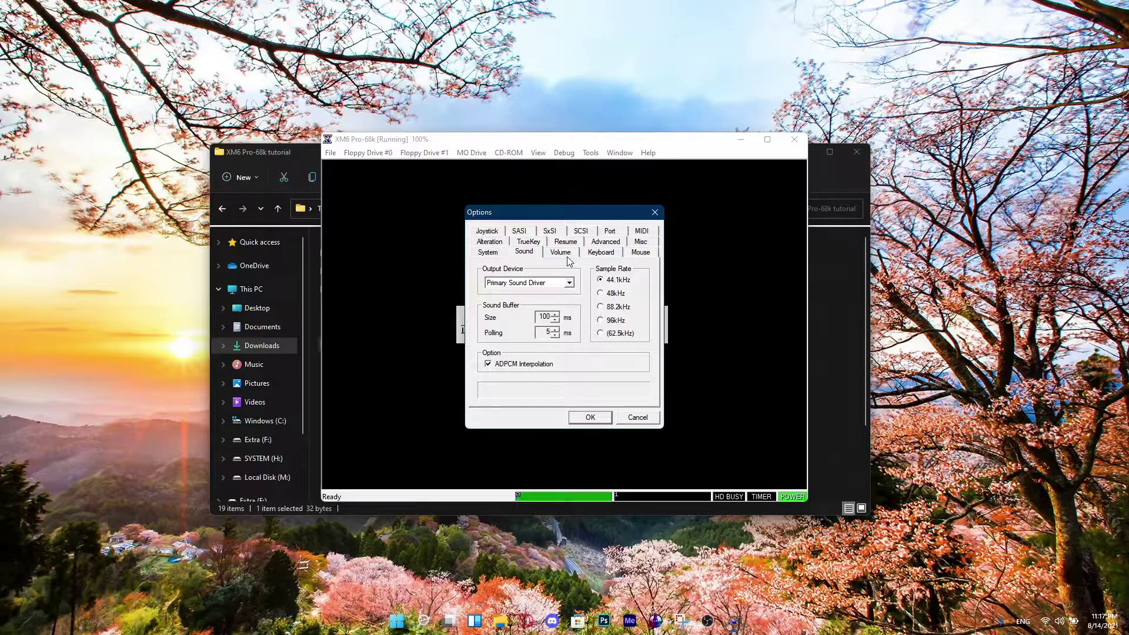
Set the joystick type of Port 1 to ATARI (with Start/Select)
click(488, 232)
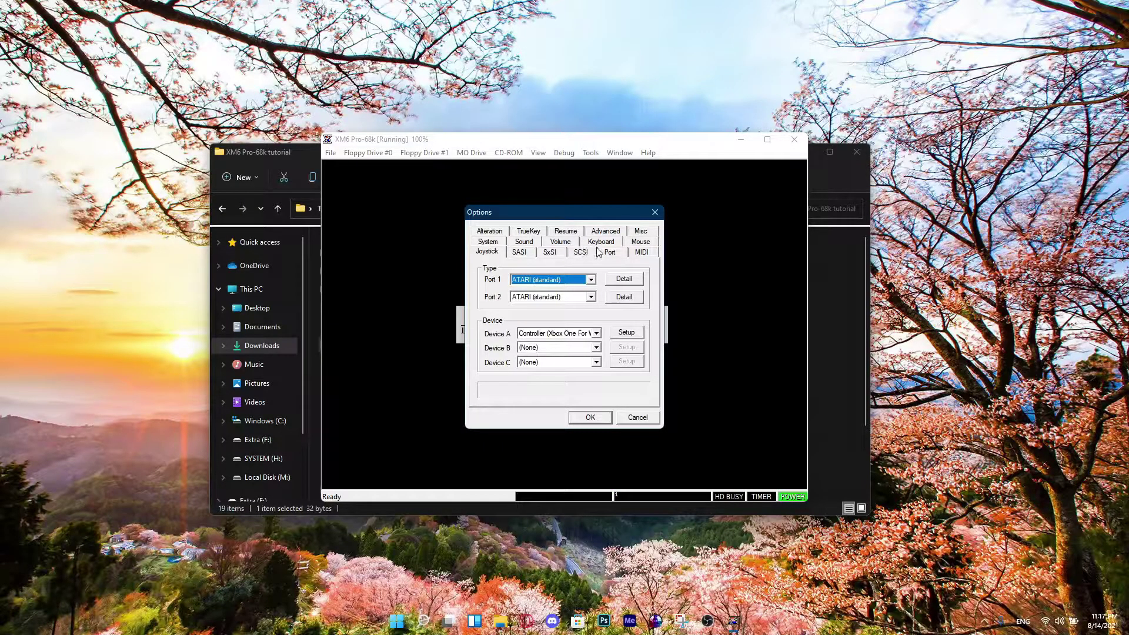
click(575, 281)
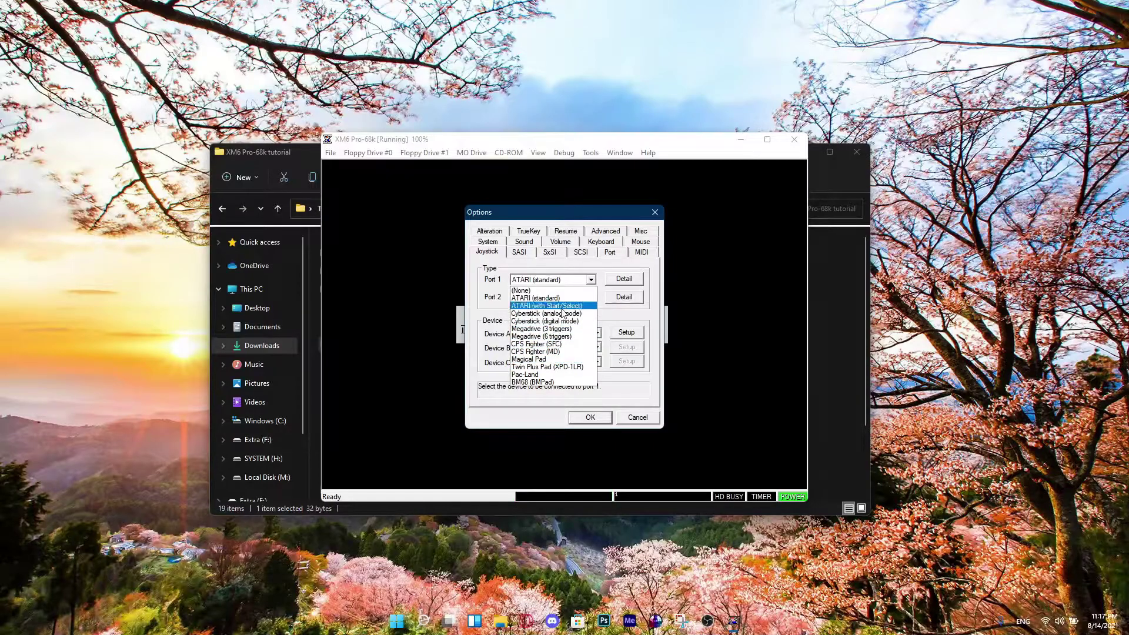
click(558, 307)
Review the button assignments of the Device A controller, accept them as they are, and save the emulator options
click(626, 332)
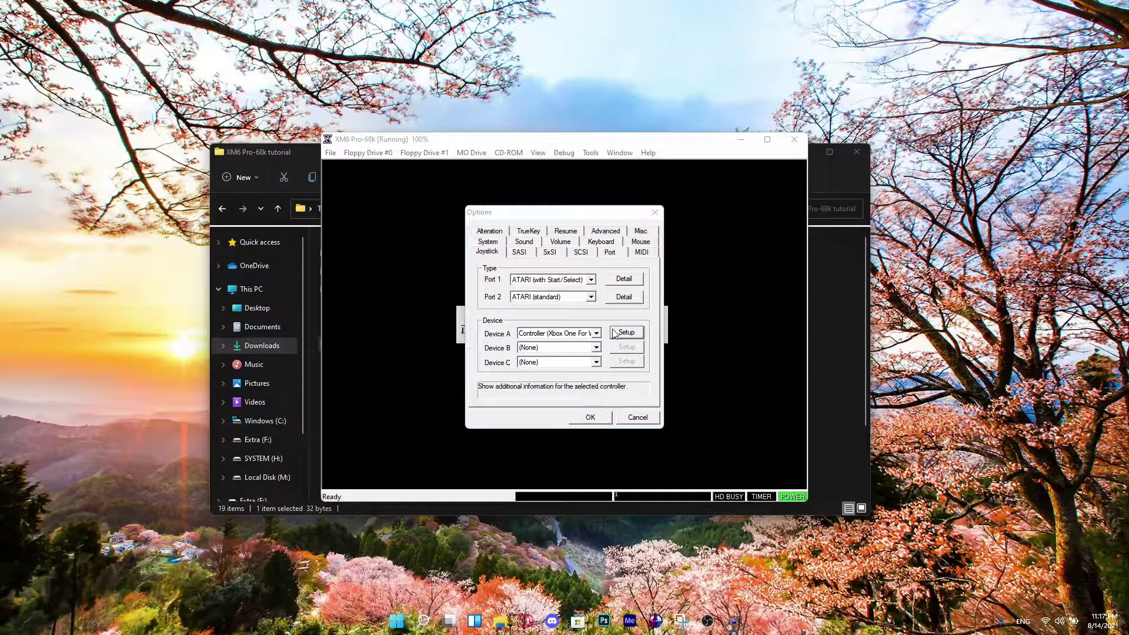
click(549, 256)
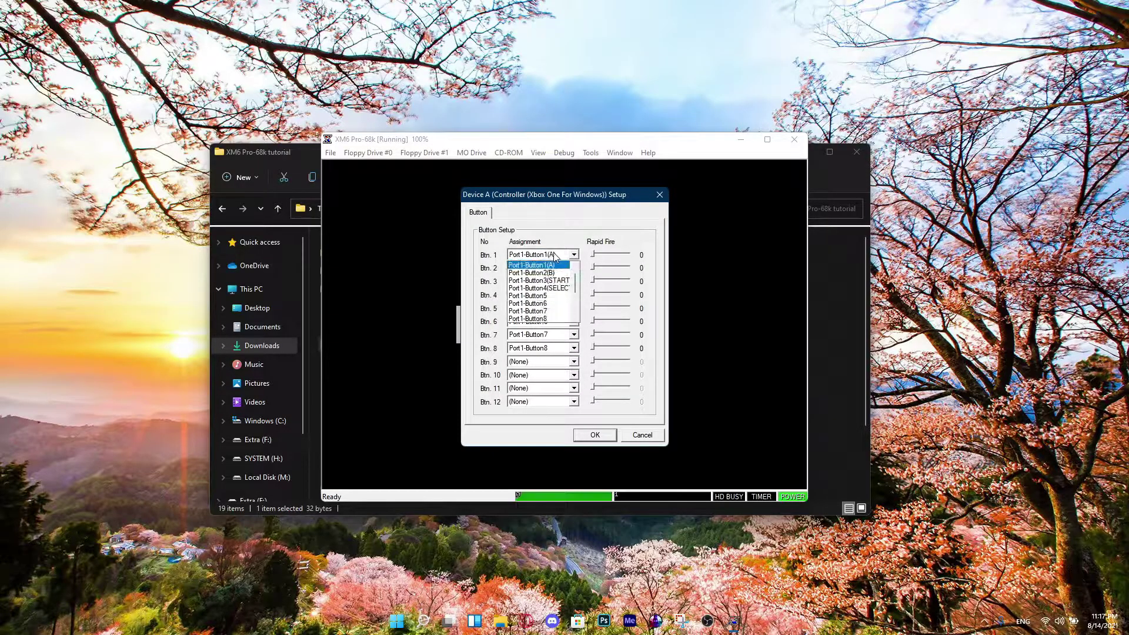
scroll(551, 306, down, 3)
scroll(551, 308, up, 3)
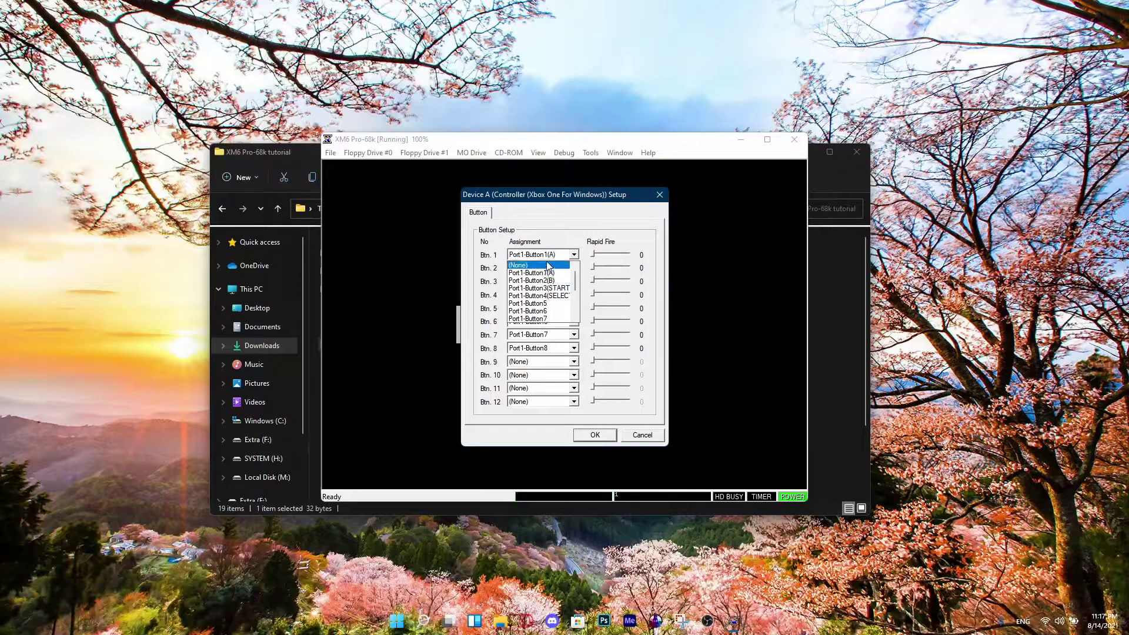
click(586, 257)
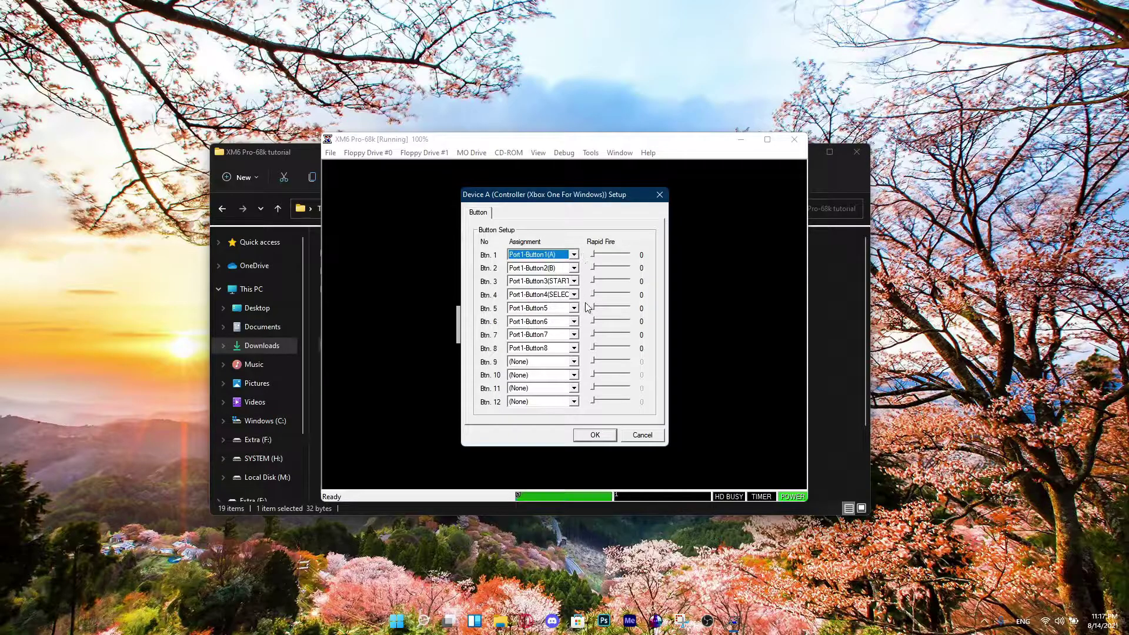
click(592, 435)
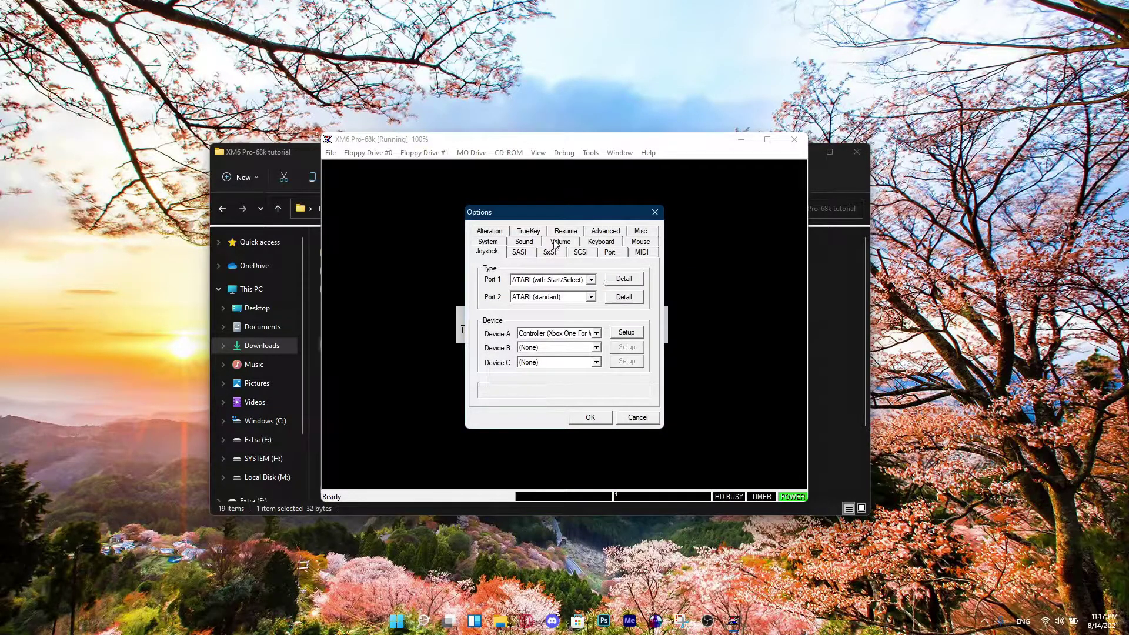
click(590, 418)
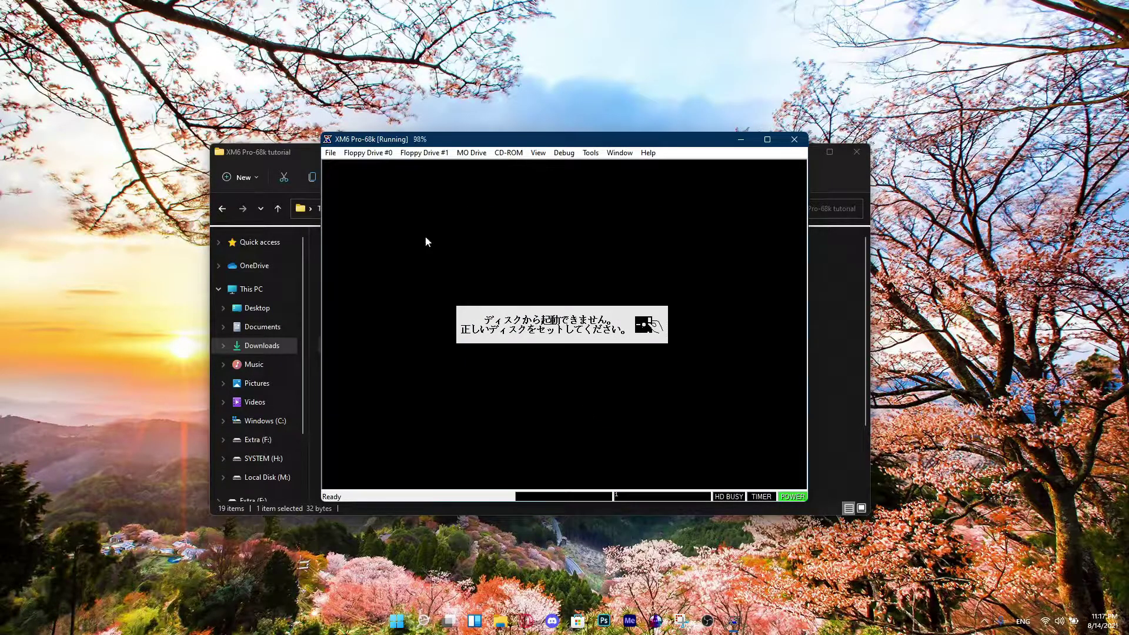
click(331, 154)
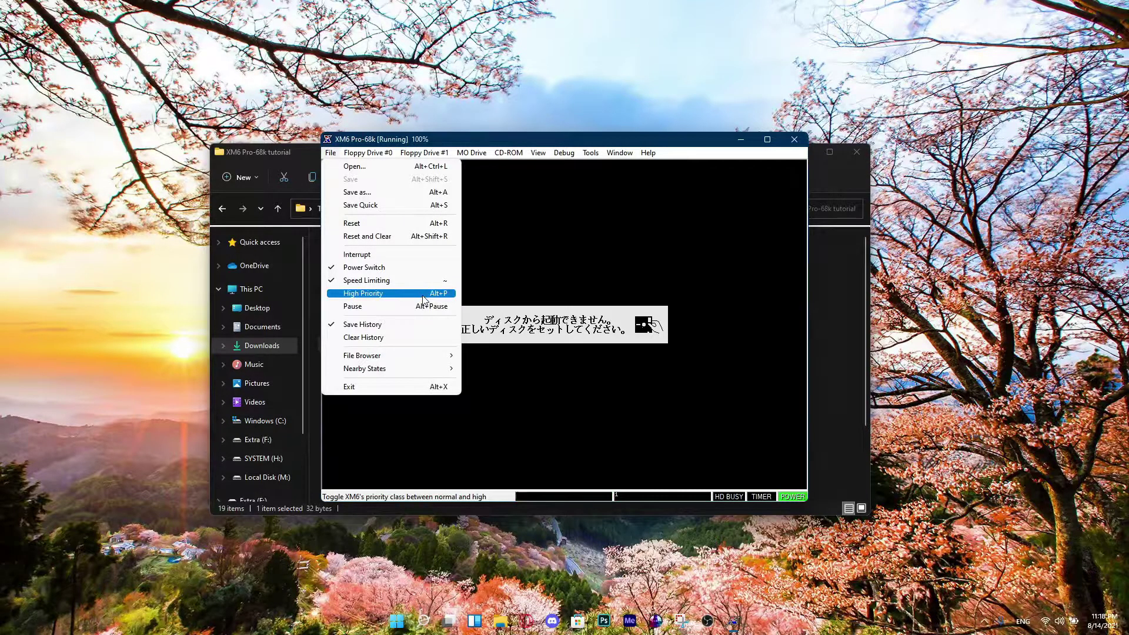
mouse_move(538, 152)
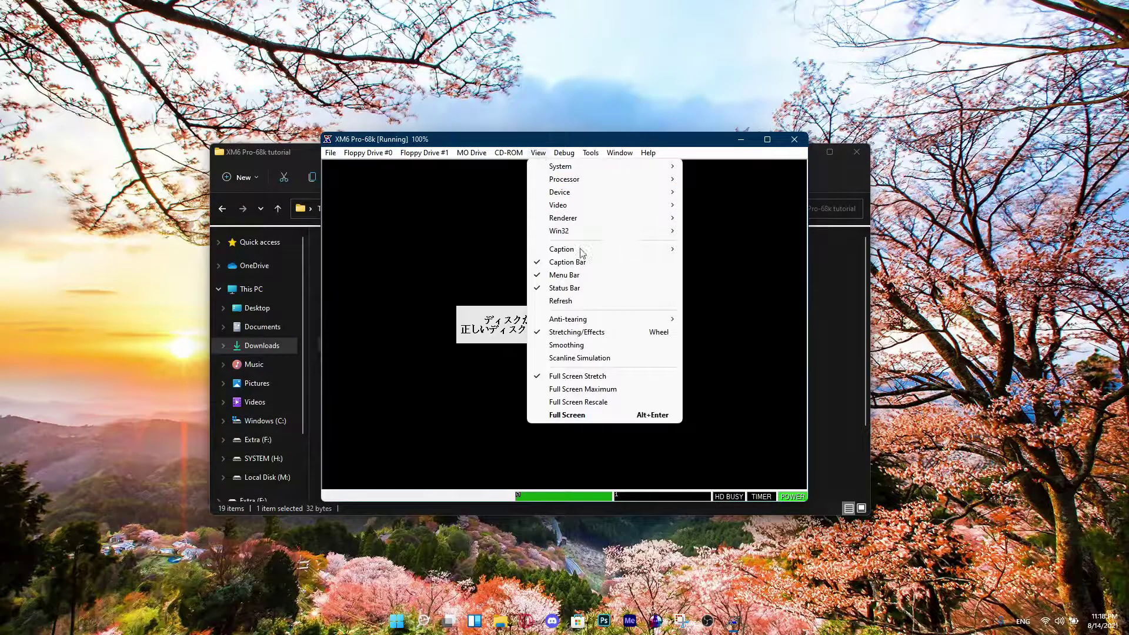
mouse_move(619, 340)
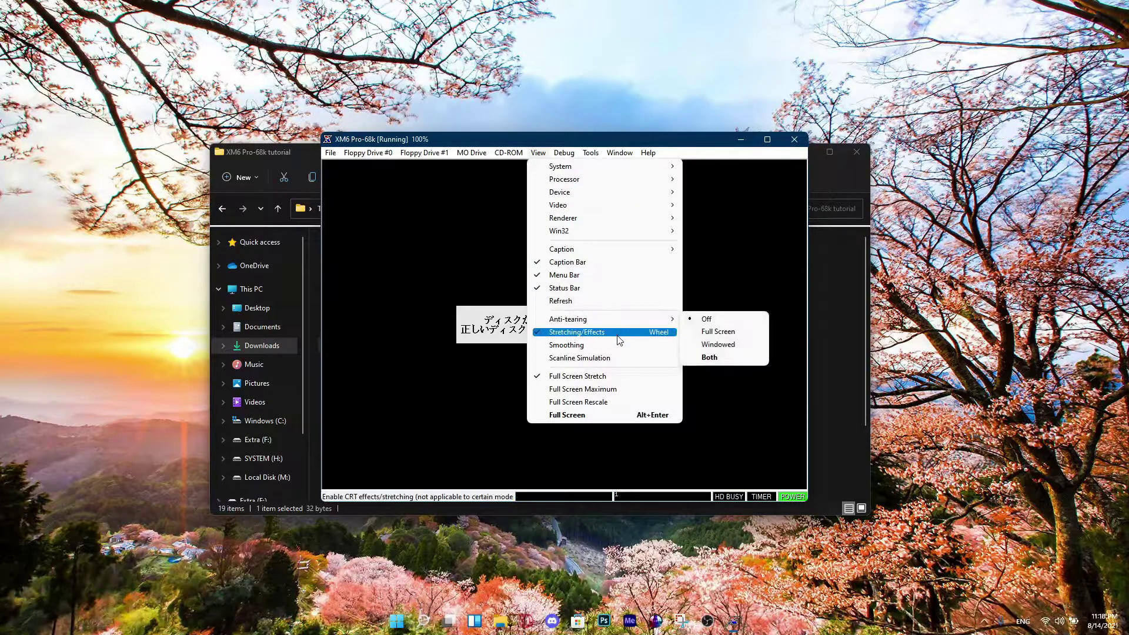
key(Escape)
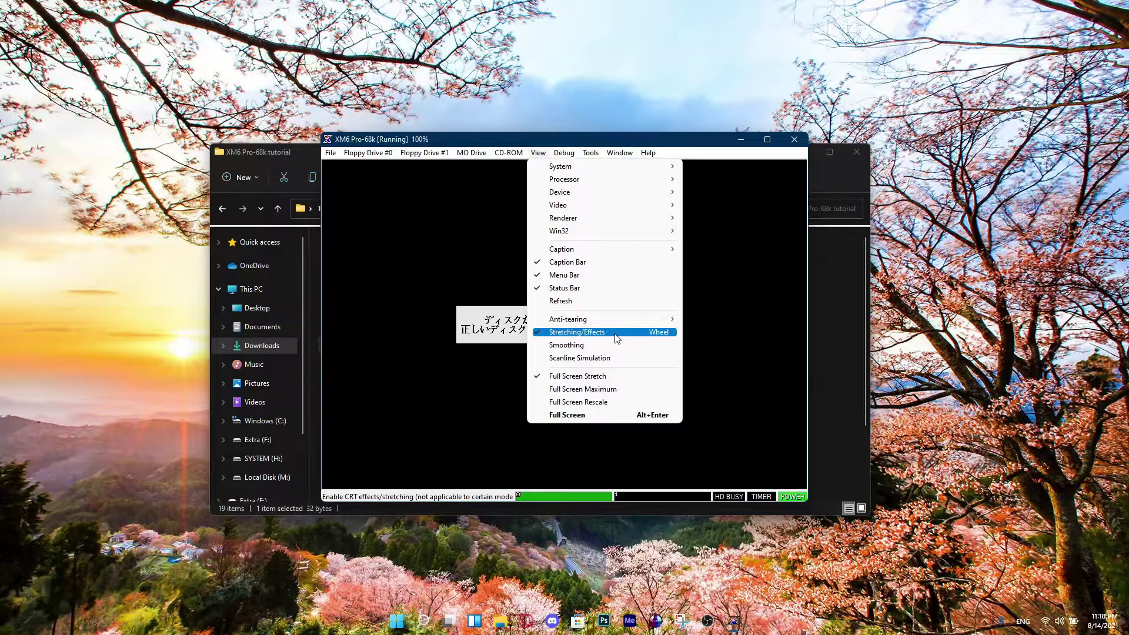
key(Escape)
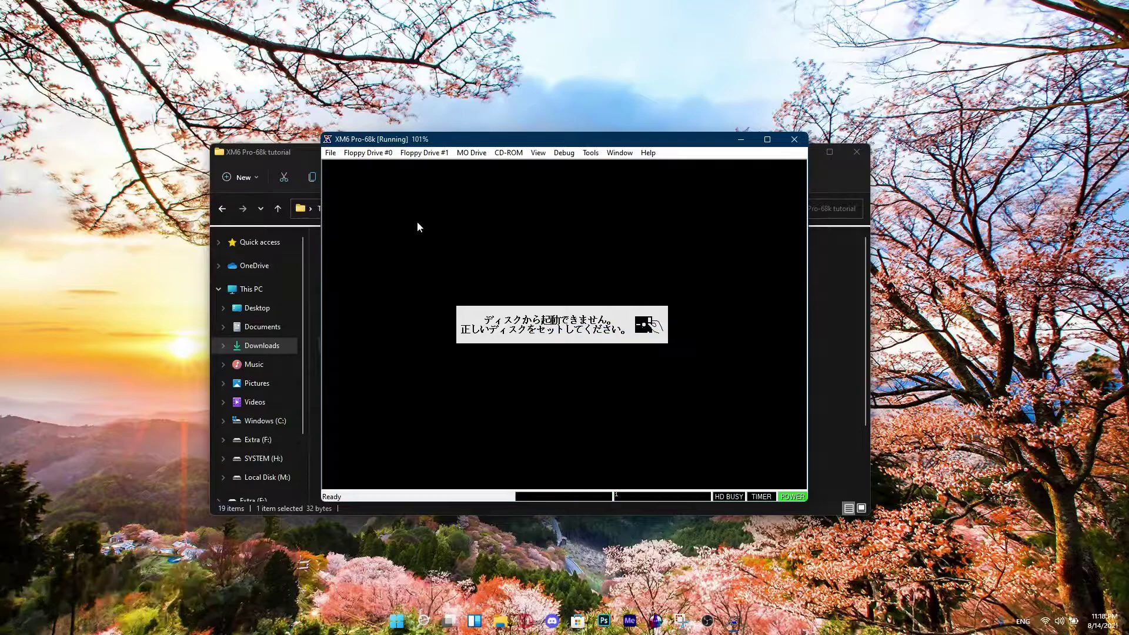
Load the disk image Akumajou Dracula (1993)(Konami)(Disk 1 of 2).dim into Floppy Drive #0
click(383, 154)
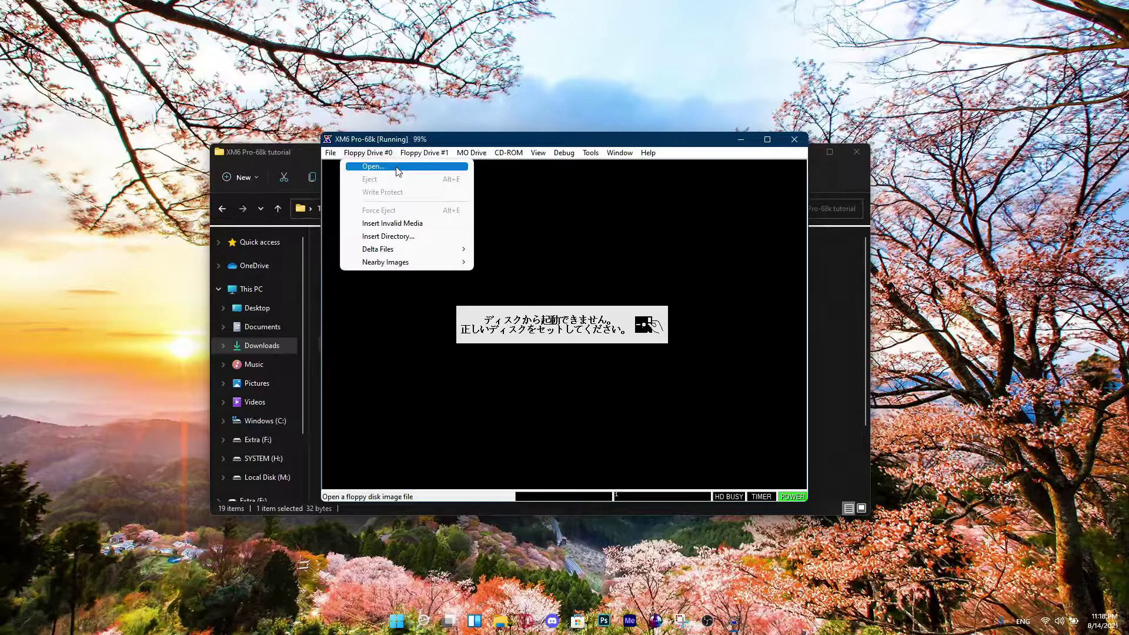
click(396, 168)
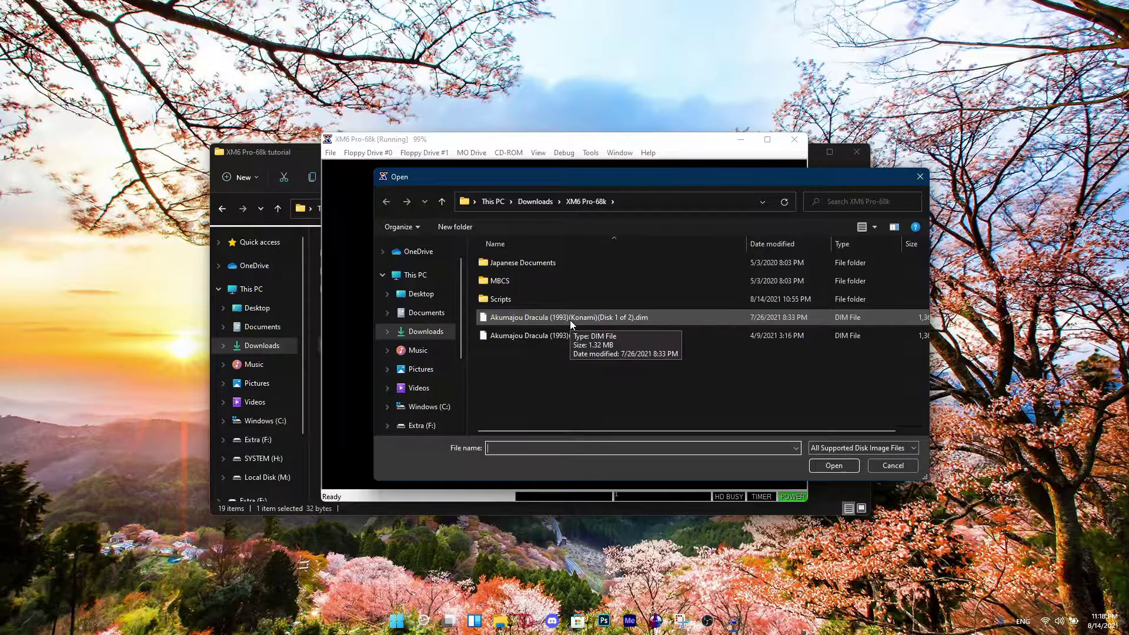
click(553, 316)
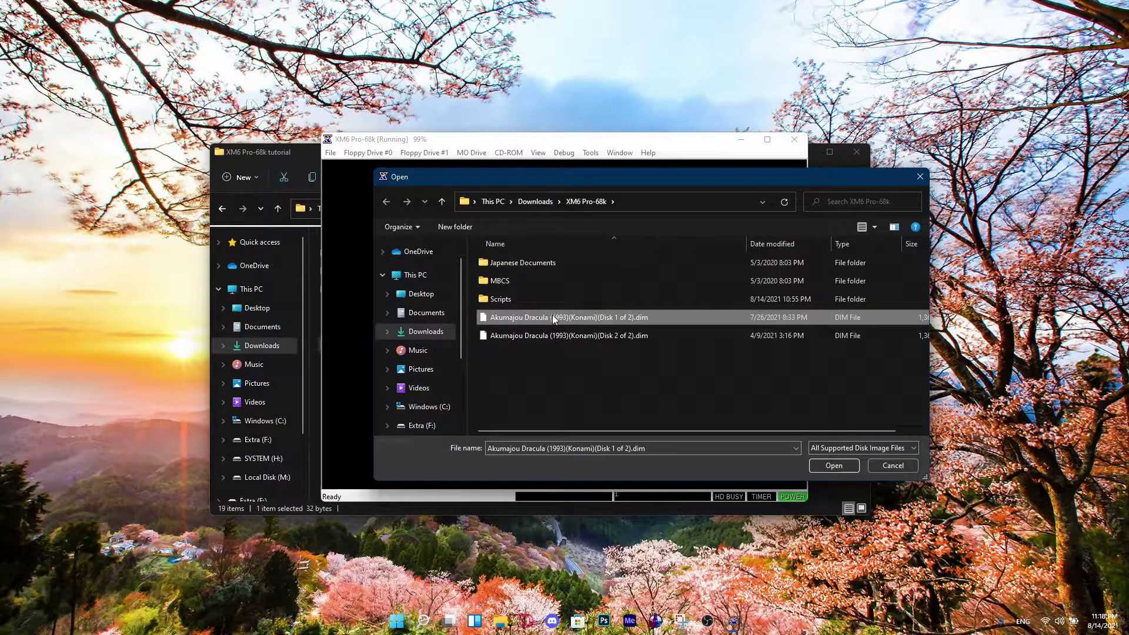
double_click(659, 318)
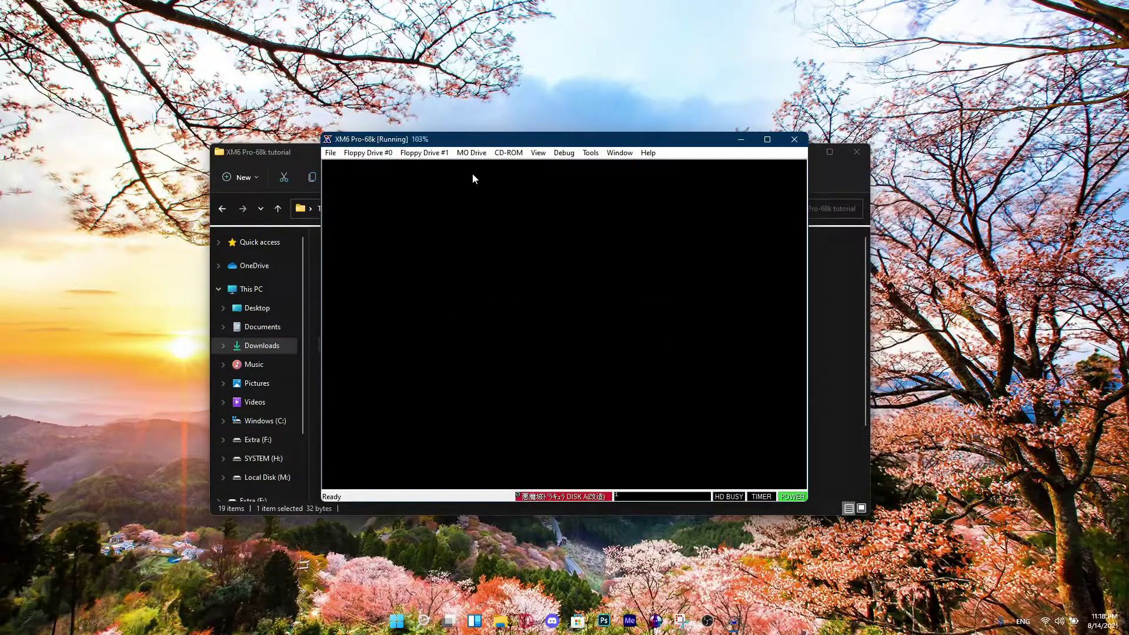
Load the disk image Akumajou Dracula (1993)(Konami)(Disk 2 of 2).dim into Floppy Drive #1
click(437, 154)
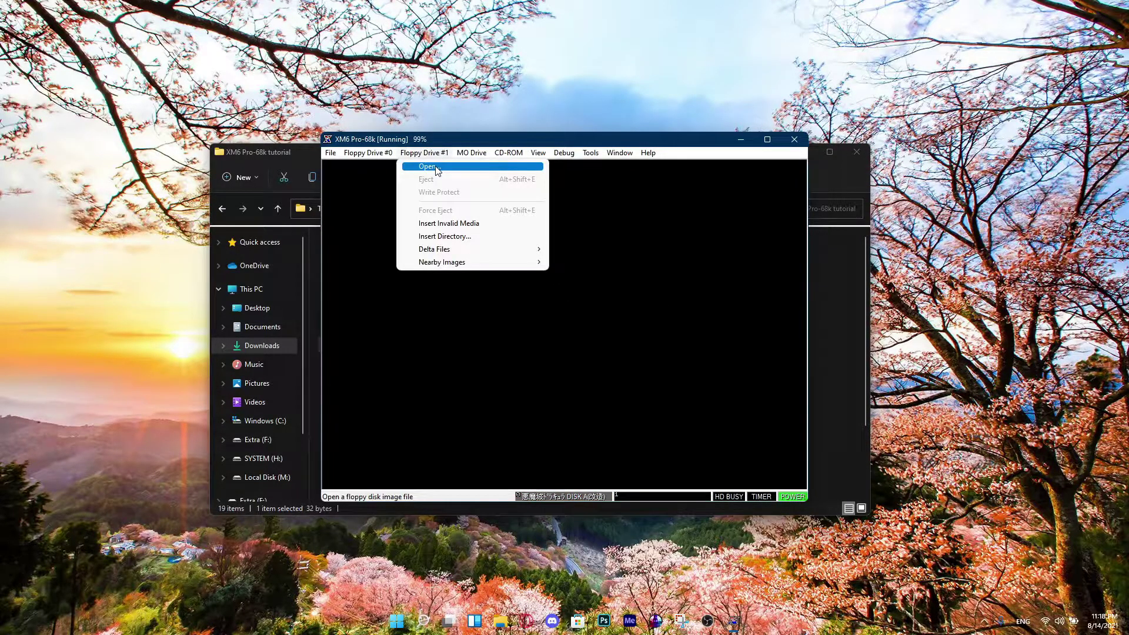
click(438, 168)
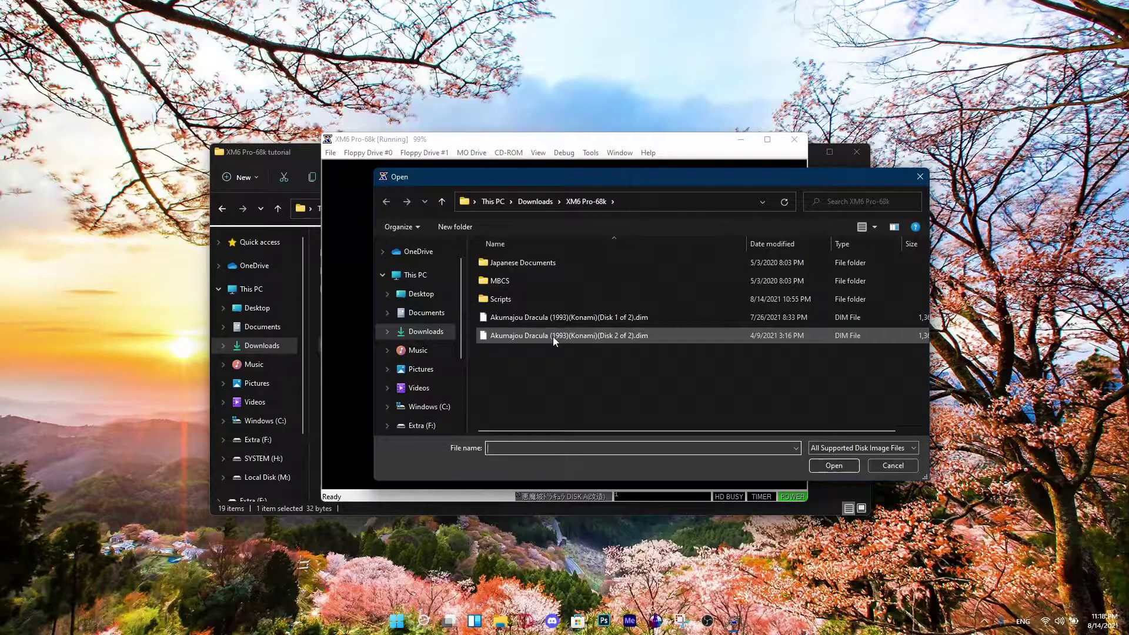
double_click(553, 336)
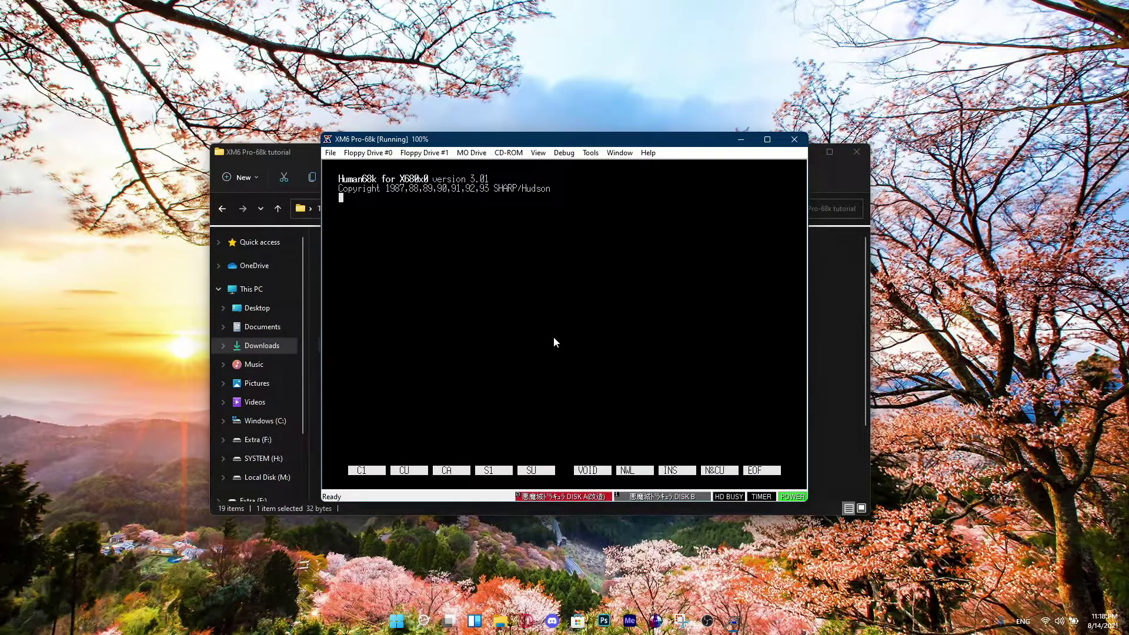